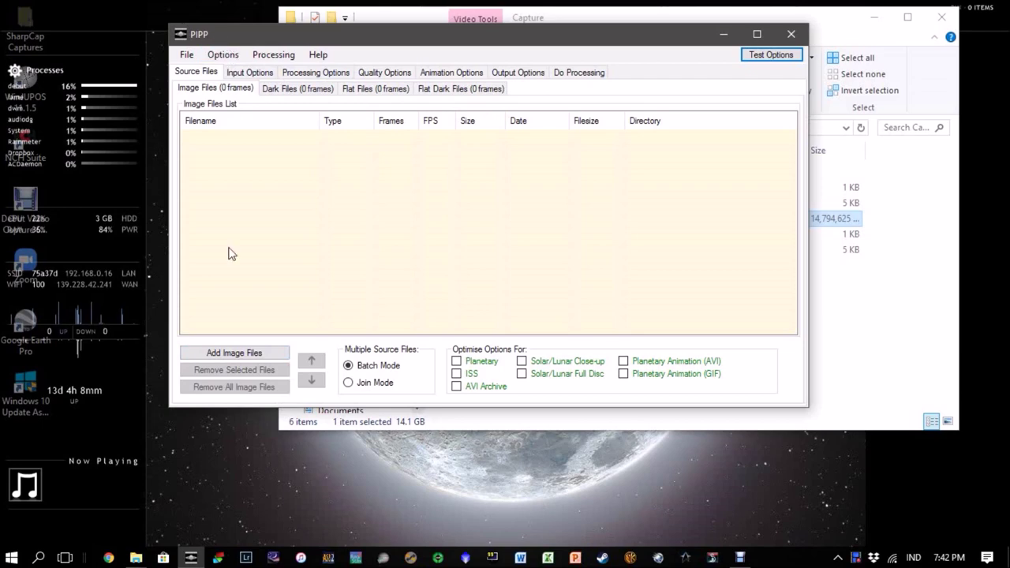
Step: Add the video 18_41_06.avi as the source file and close its frame preview
{"action": "left_click", "coordinate": [265, 355]}
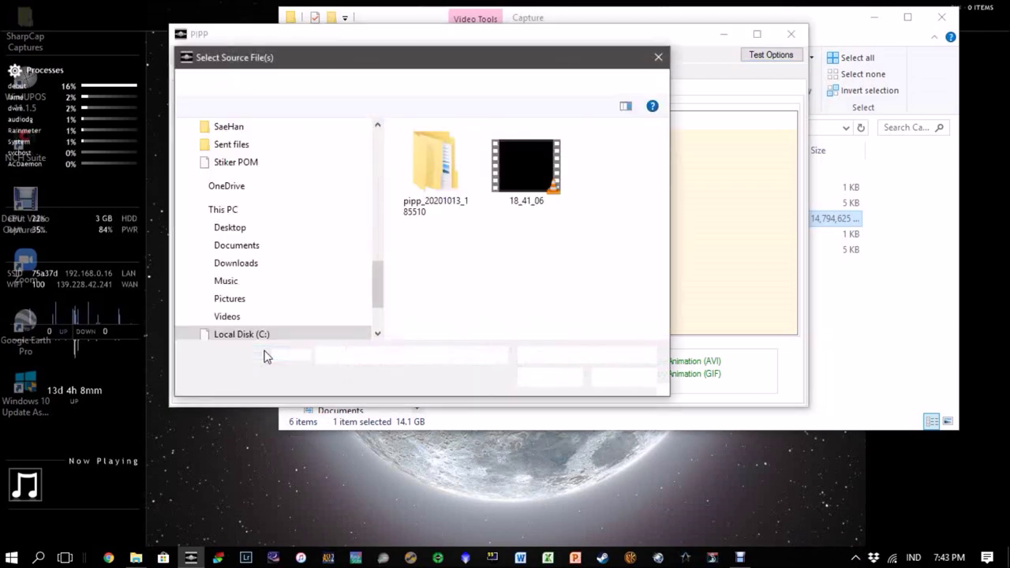
{"action": "double_click", "coordinate": [514, 187]}
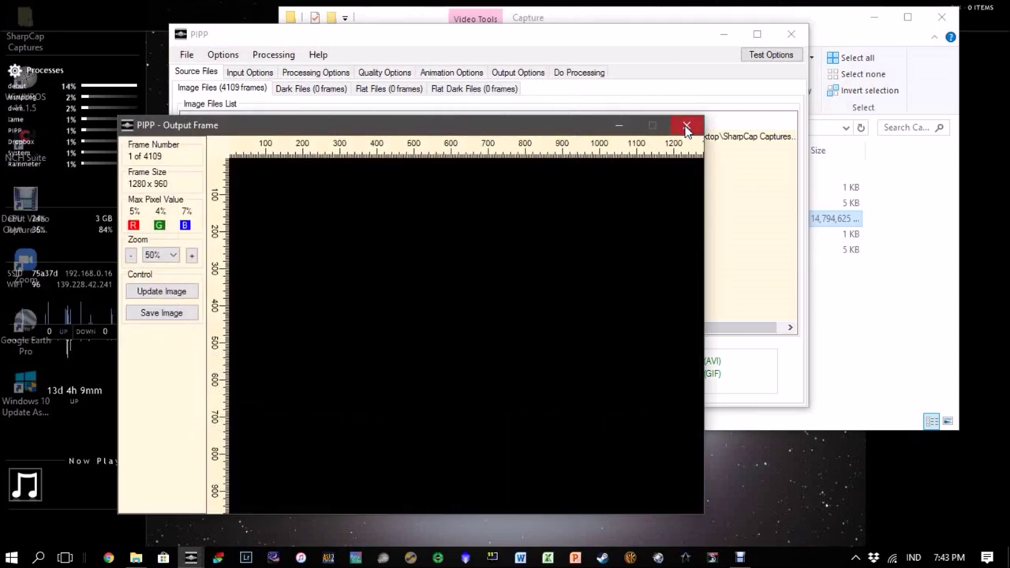
{"action": "left_click", "coordinate": [687, 128]}
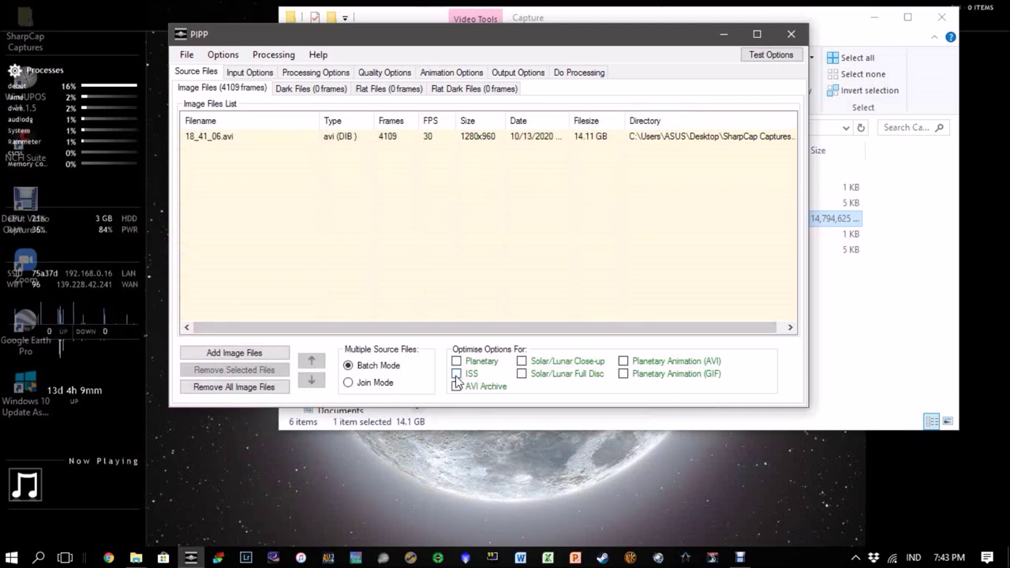
Step: Test the object detection threshold and preview a frame with the current 300 x 300 cropping and centring options
{"action": "left_click", "coordinate": [249, 73]}
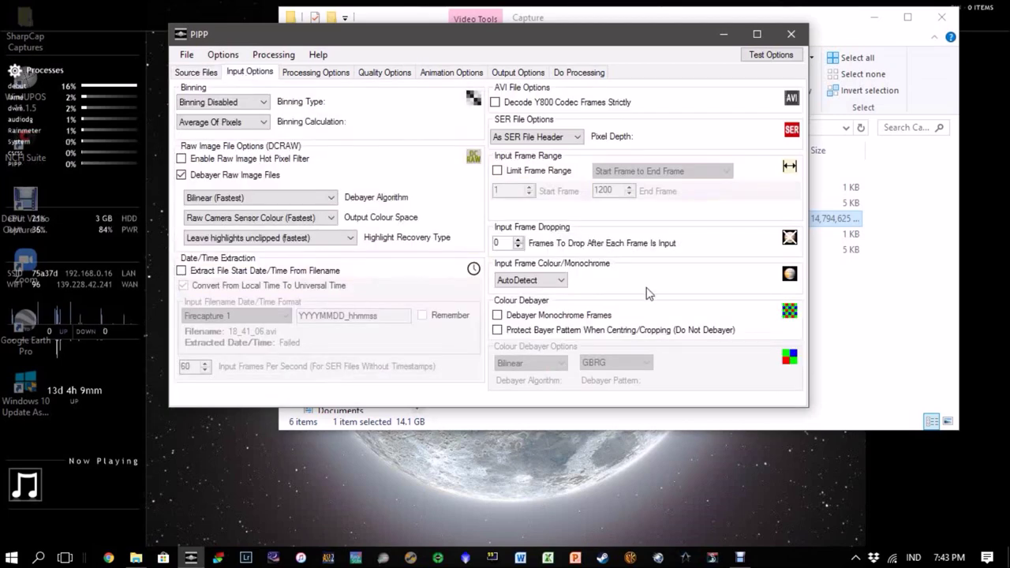
{"action": "left_click", "coordinate": [325, 72]}
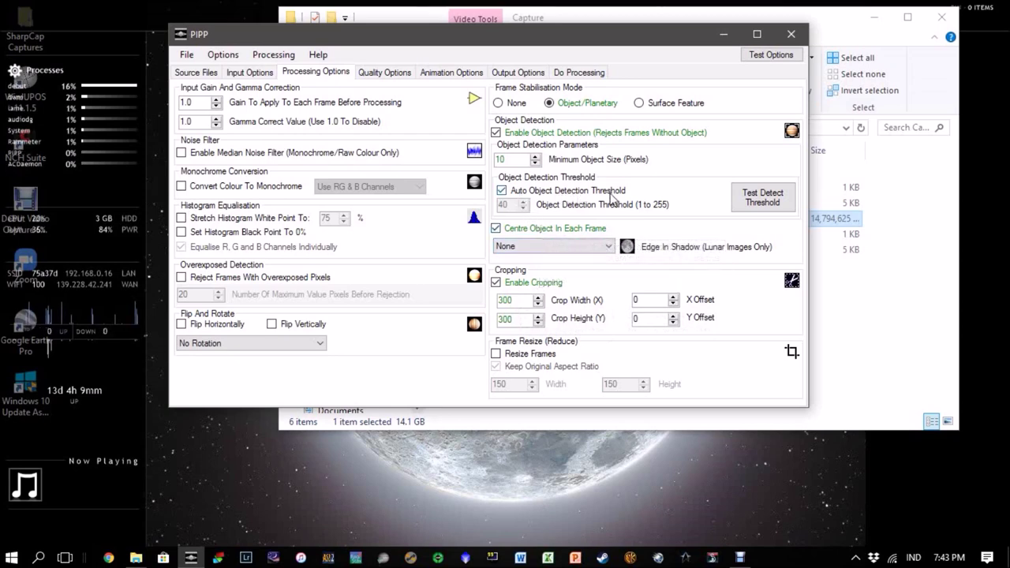
{"action": "left_click", "coordinate": [761, 205]}
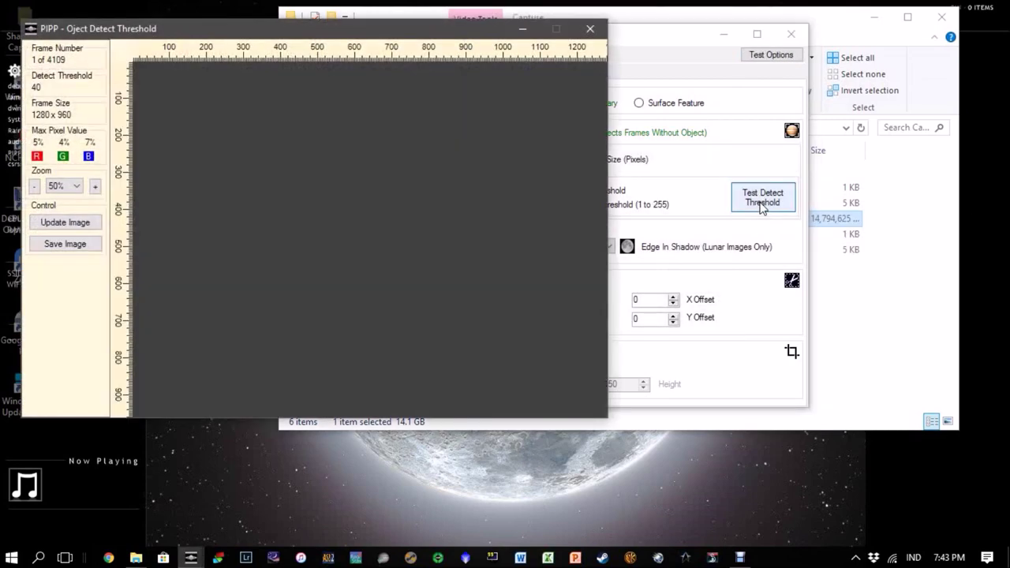
{"action": "left_click", "coordinate": [592, 30]}
{"action": "left_click", "coordinate": [796, 57]}
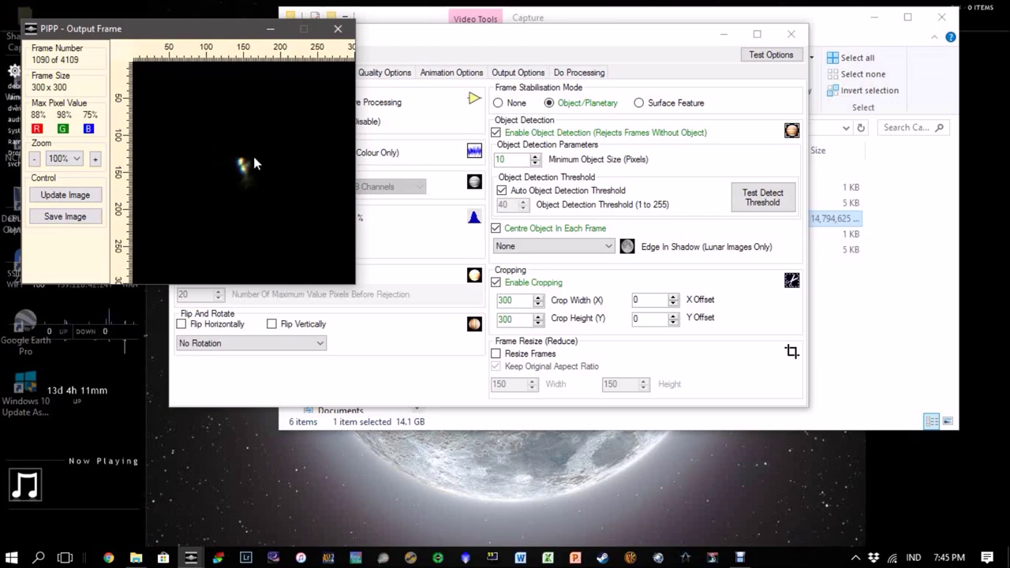
{"action": "left_click", "coordinate": [365, 351]}
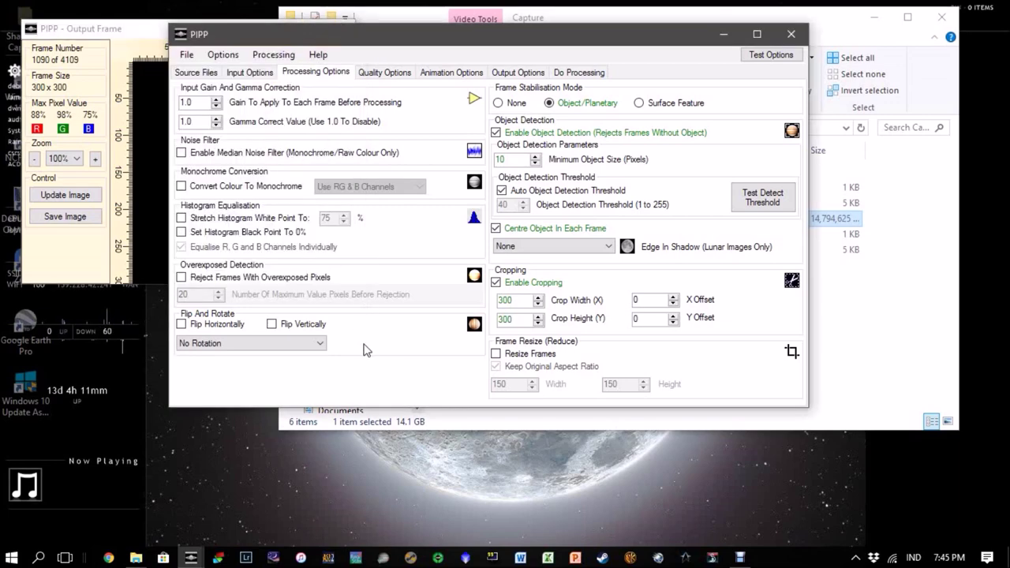
Step: Review the quality, animation and TIFF output options and run the processing of 18_41_06.avi
{"action": "left_click", "coordinate": [386, 72]}
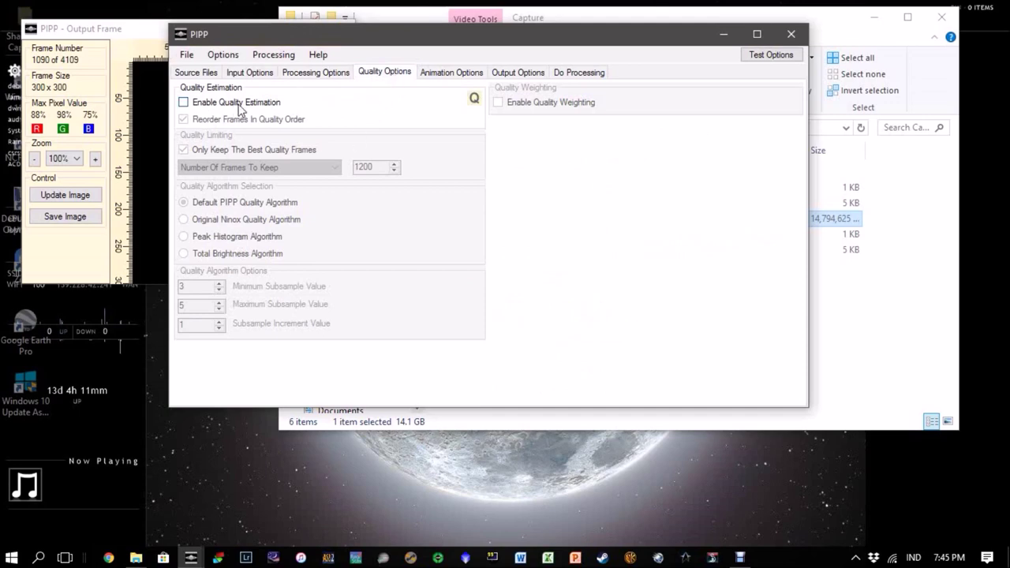
{"action": "left_click", "coordinate": [438, 73]}
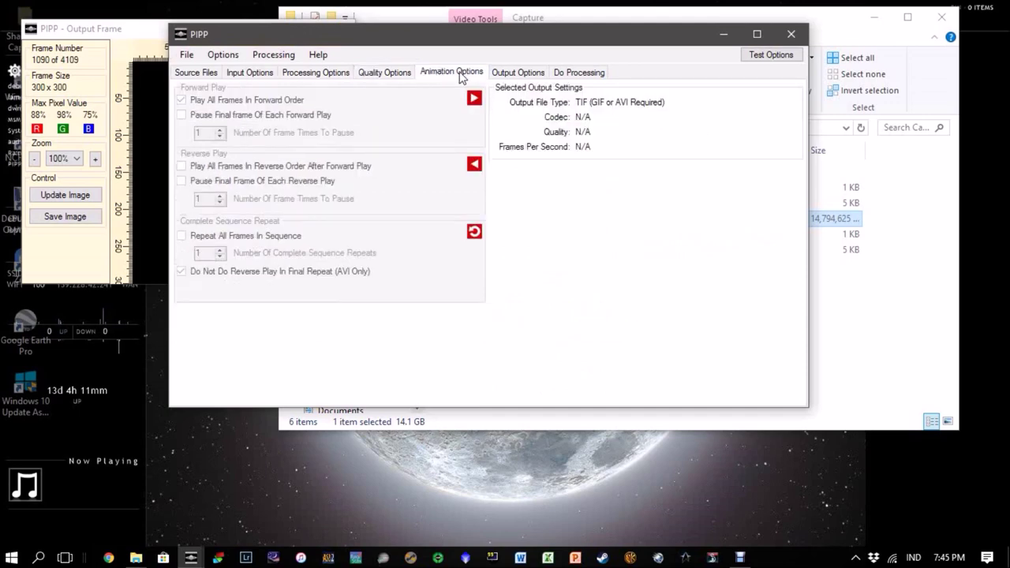
{"action": "left_click", "coordinate": [509, 73]}
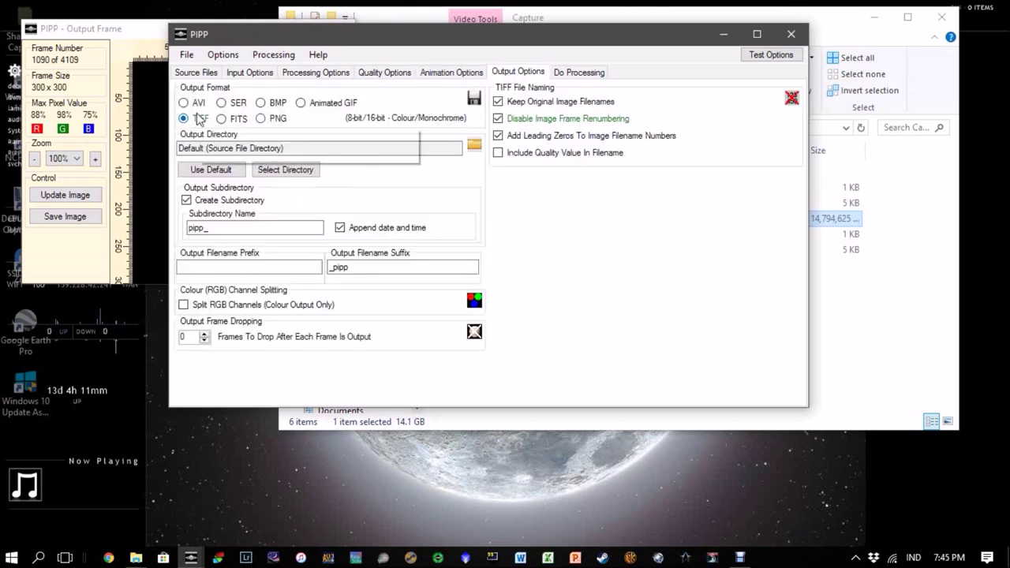
{"action": "left_click", "coordinate": [575, 72]}
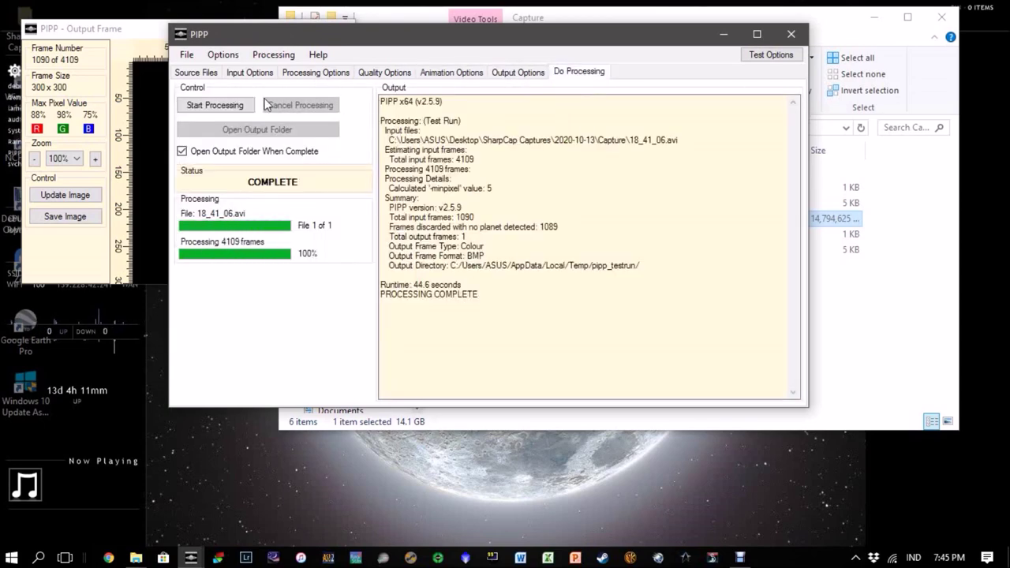
{"action": "left_click", "coordinate": [226, 106]}
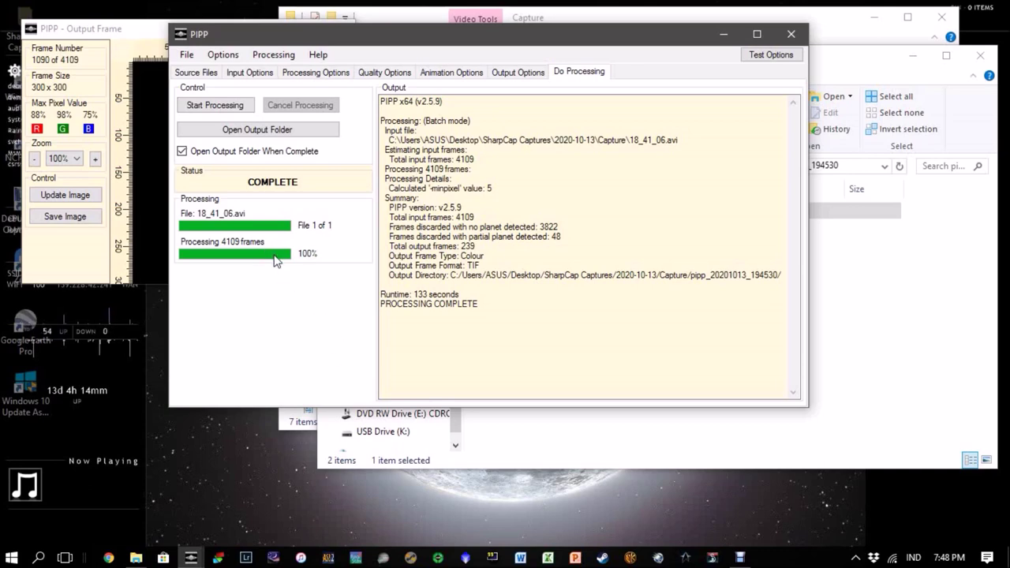
Step: Open the 18_41_06 folder of processed frames and view the image 18_41_06_f1090
{"action": "left_click", "coordinate": [894, 284]}
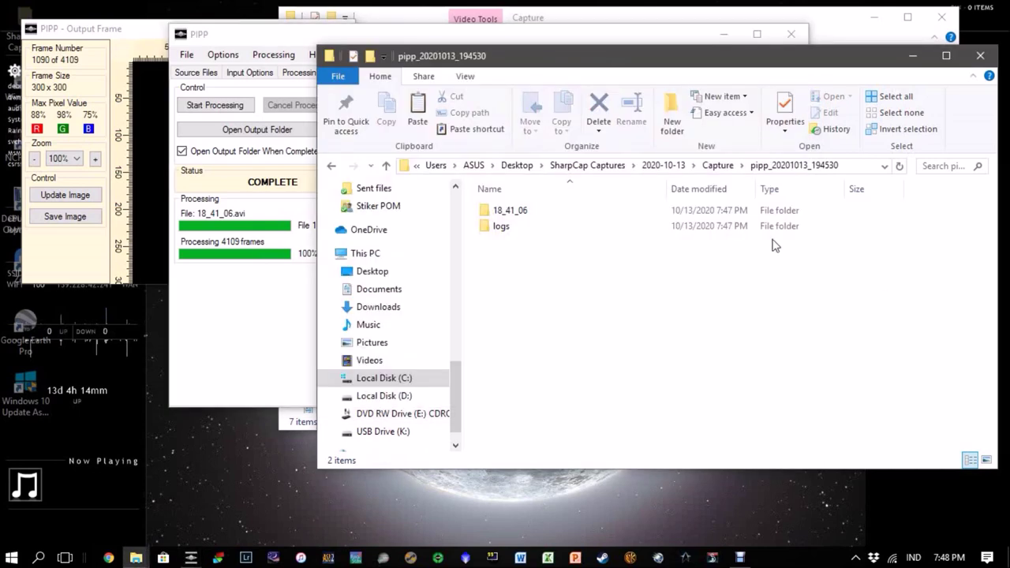
{"action": "double_click", "coordinate": [527, 209]}
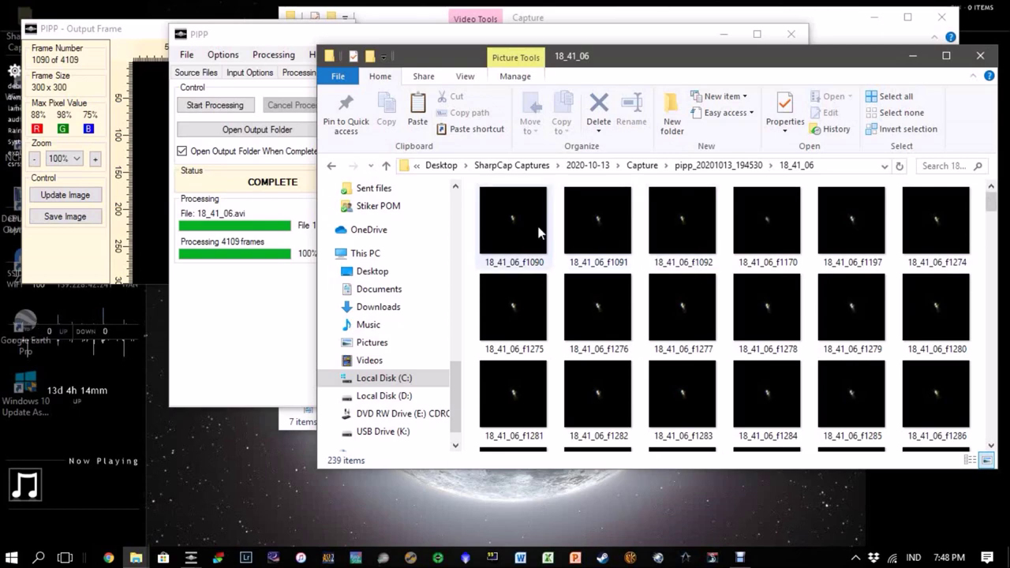
{"action": "left_click", "coordinate": [534, 232]}
{"action": "double_click", "coordinate": [534, 233]}
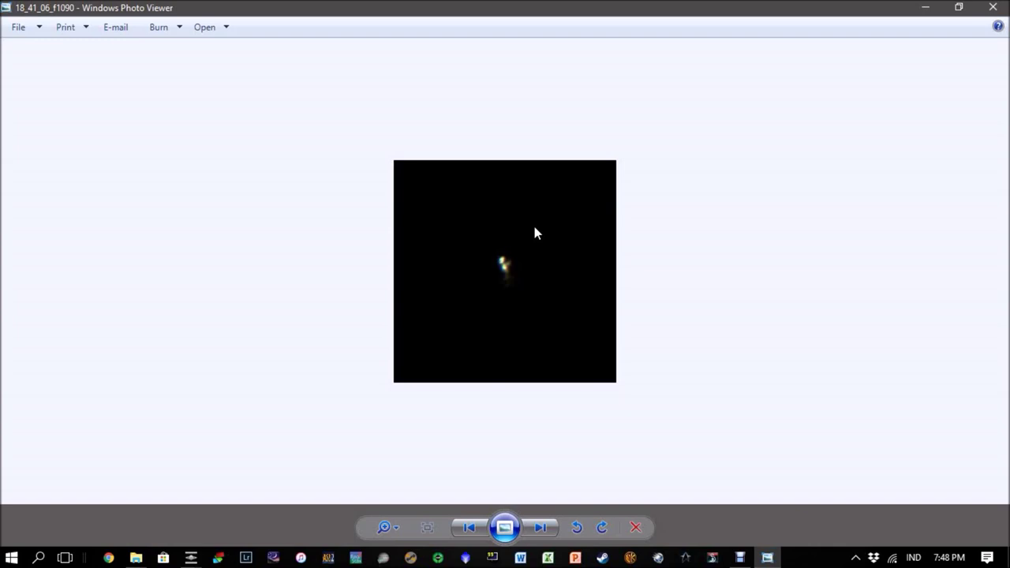
Step: Browse forward from frame 18_41_06_f1090 past 18_41_06_f2106 to examine the sharpness of the station, and close the image viewer
{"action": "key", "text": "Right"}
{"action": "key", "text": "Right"}
{"action": "key", "text": "Right"}
{"action": "key", "text": "Right"}
{"action": "key", "text": "Right"}
{"action": "key", "text": "Right"}
{"action": "key", "text": "Right"}
{"action": "key", "text": "Right"}
{"action": "key", "text": "Right"}
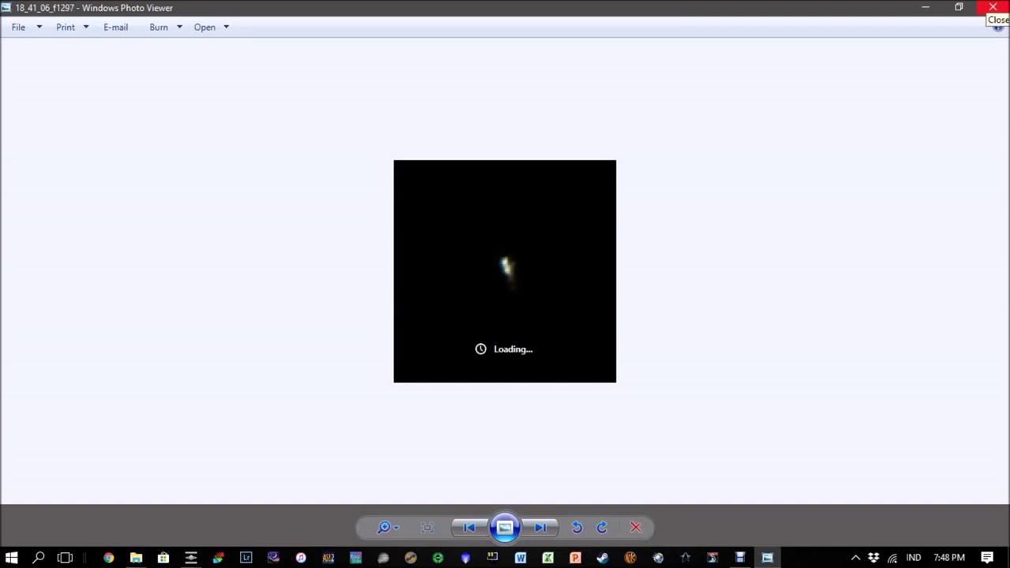
{"action": "key", "text": "Right"}
{"action": "key", "text": "Right"}
{"action": "key", "text": "Right"}
{"action": "key", "text": "Right"}
{"action": "key", "text": "Right"}
{"action": "key", "text": "Right"}
{"action": "key", "text": "Right"}
{"action": "key", "text": "Right"}
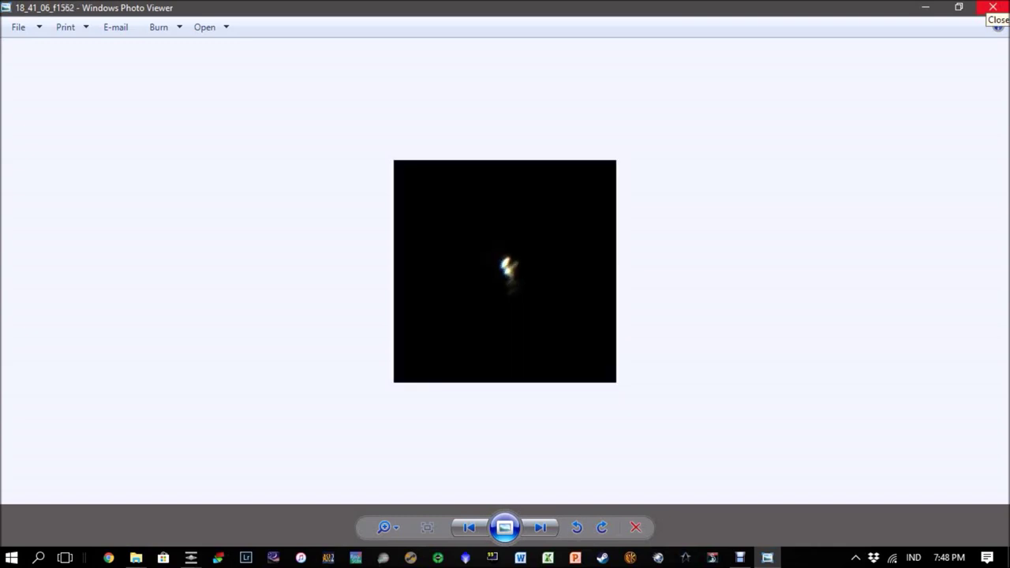
{"action": "key", "text": "Right"}
{"action": "key", "text": "Right"}
{"action": "key", "text": "Right"}
{"action": "key", "text": "Right"}
{"action": "key", "text": "Right"}
{"action": "key", "text": "Right"}
{"action": "key", "text": "Right"}
{"action": "key", "text": "Right"}
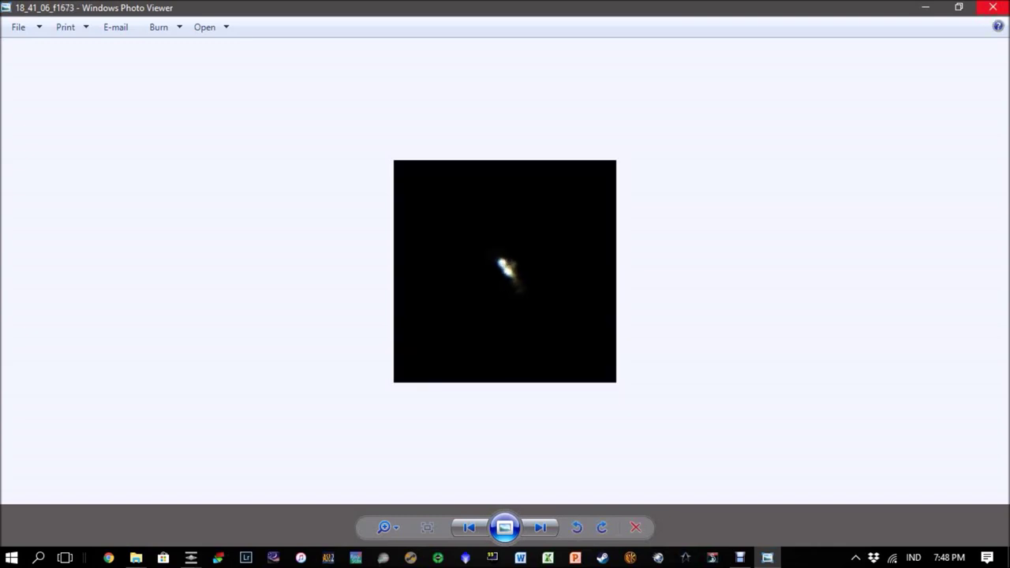
{"action": "key", "text": "Right"}
{"action": "key", "text": "Right"}
{"action": "key", "text": "Right"}
{"action": "key", "text": "Right"}
{"action": "key", "text": "Right"}
{"action": "key", "text": "Right"}
{"action": "key", "text": "Right"}
{"action": "key", "text": "Right"}
{"action": "key", "text": "Right"}
{"action": "key", "text": "Right"}
{"action": "key", "text": "Right"}
{"action": "key", "text": "Right"}
{"action": "key", "text": "Right"}
{"action": "key", "text": "Right"}
{"action": "key", "text": "Right"}
{"action": "key", "text": "Right"}
{"action": "key", "text": "Right"}
{"action": "key", "text": "Right"}
{"action": "key", "text": "Right"}
{"action": "key", "text": "Right"}
{"action": "key", "text": "Right"}
{"action": "key", "text": "Right"}
{"action": "key", "text": "Right"}
{"action": "key", "text": "Right"}
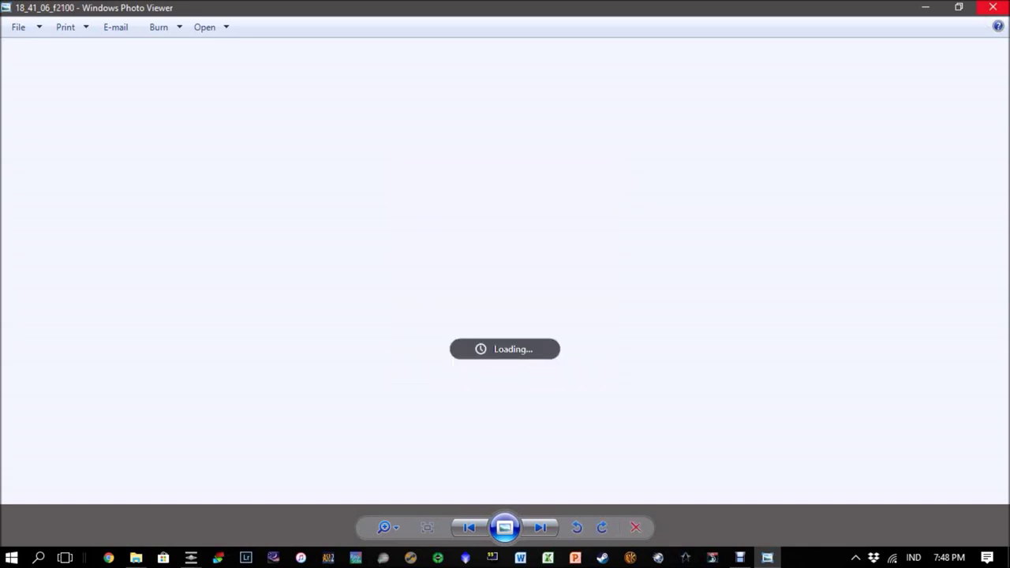
{"action": "key", "text": "Right"}
{"action": "key", "text": "Right"}
{"action": "key", "text": "Right"}
{"action": "key", "text": "Right"}
{"action": "key", "text": "Right"}
{"action": "key", "text": "Right"}
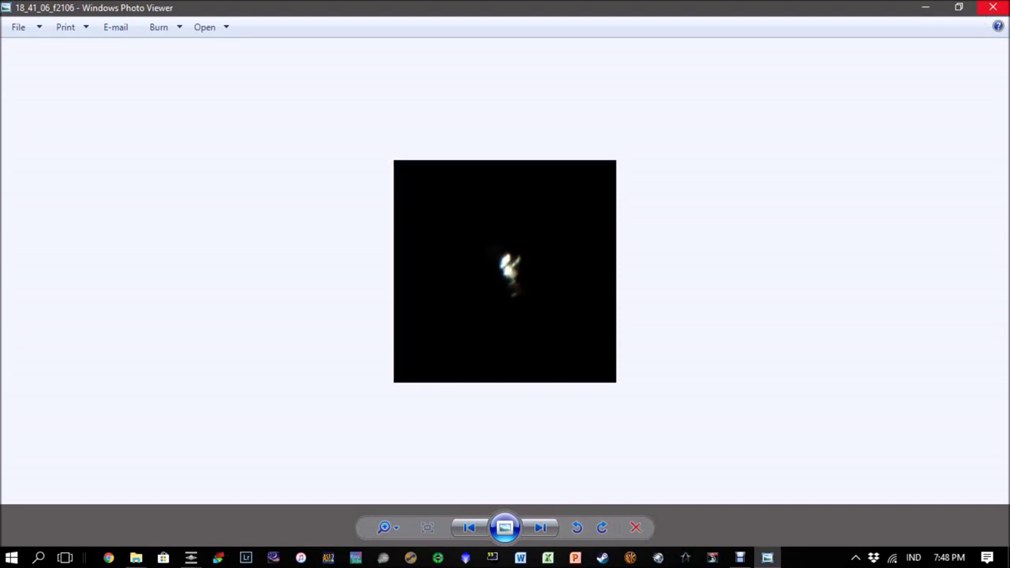
{"action": "key", "text": "Right"}
{"action": "key", "text": "Right"}
{"action": "key", "text": "Right"}
{"action": "key", "text": "alt+F4"}
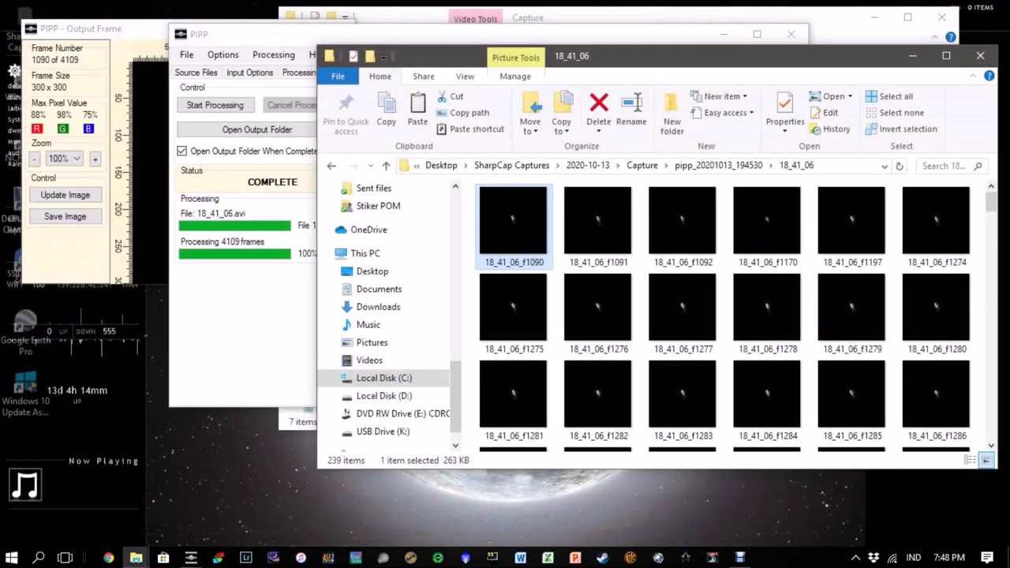
Step: View frame 18_41_06_f3120 near the end of the folder and examine the following frames up to 18_41_06_f3655
{"action": "left_click_drag", "start_coordinate": [994, 205], "coordinate": [1008, 444]}
{"action": "left_click", "coordinate": [515, 229]}
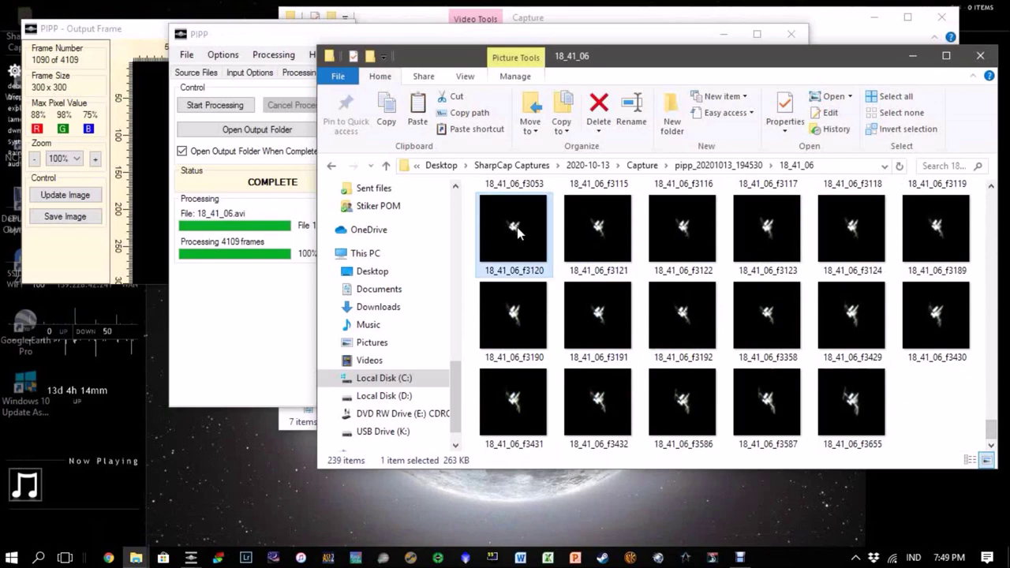
{"action": "double_click", "coordinate": [517, 229]}
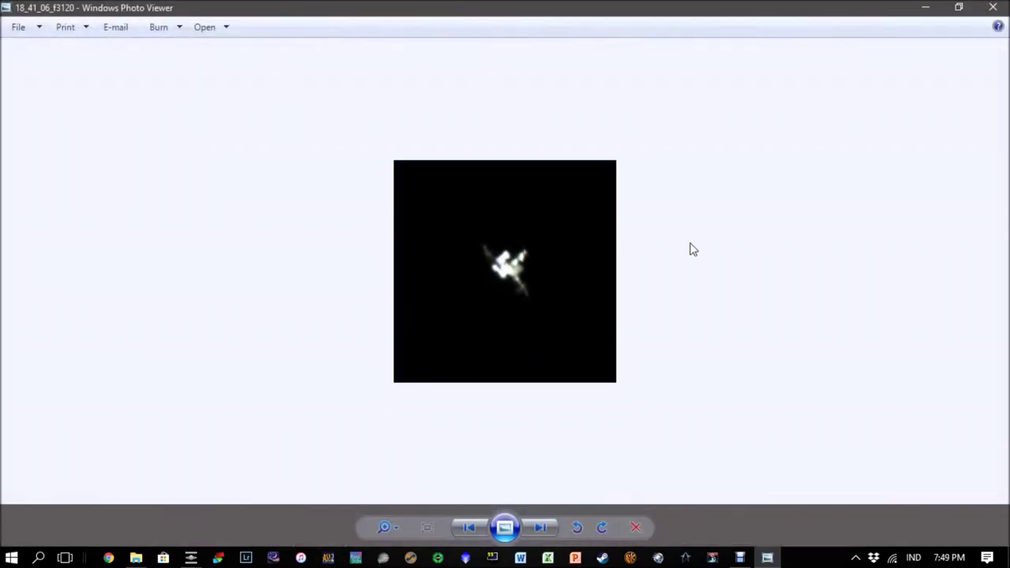
{"action": "key", "text": "Right"}
{"action": "key", "text": "Right"}
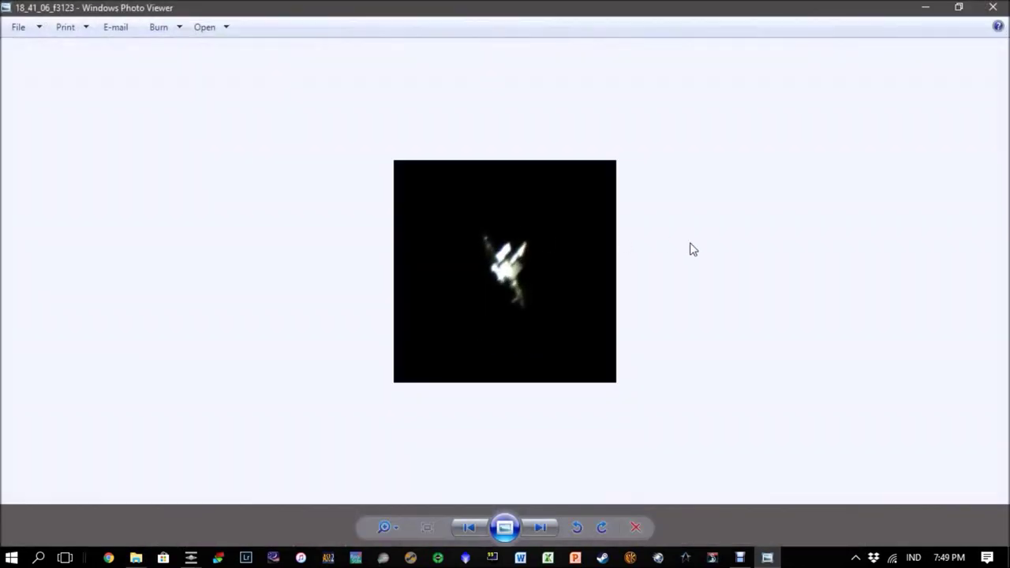
{"action": "key", "text": "Right"}
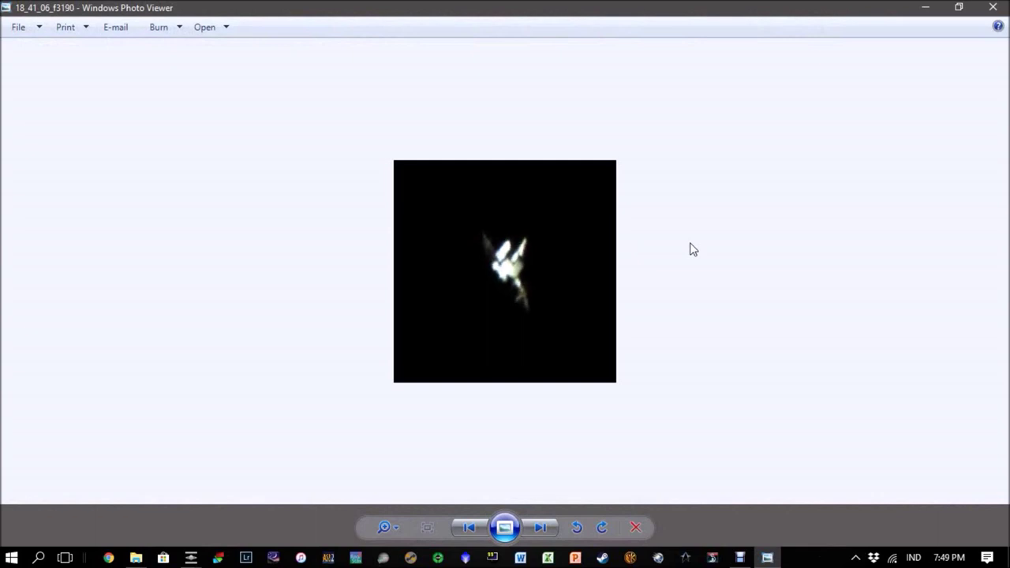
{"action": "key", "text": "Right"}
{"action": "key", "text": "Right"}
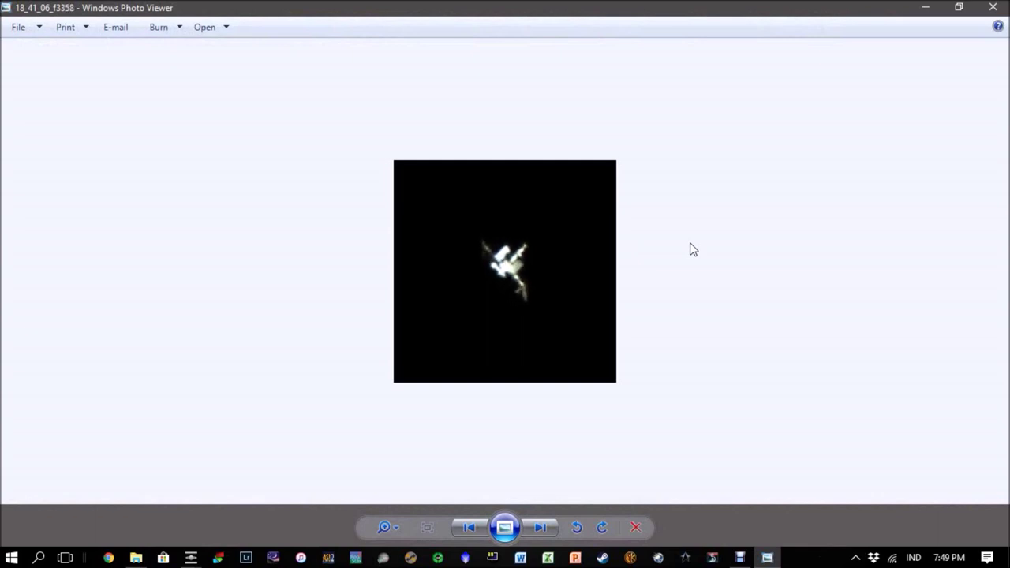
{"action": "key", "text": "Right"}
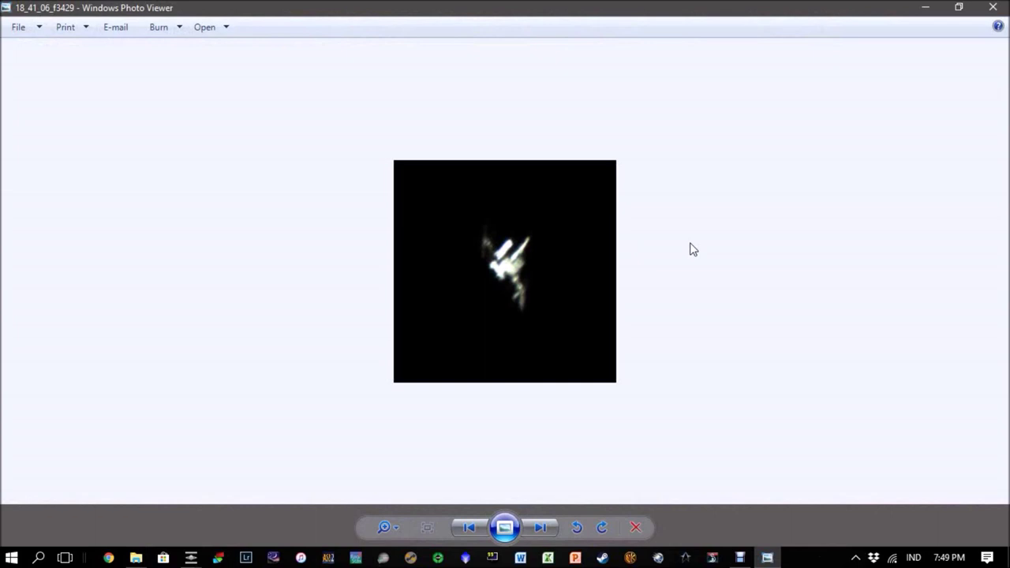
{"action": "key", "text": "Right"}
{"action": "key", "text": "Right"}
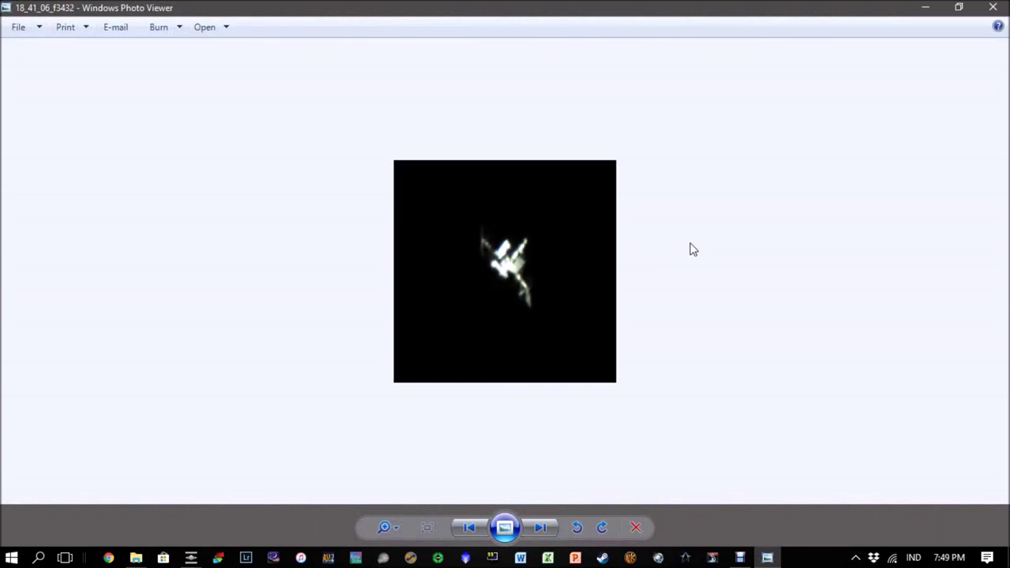
{"action": "key", "text": "Right"}
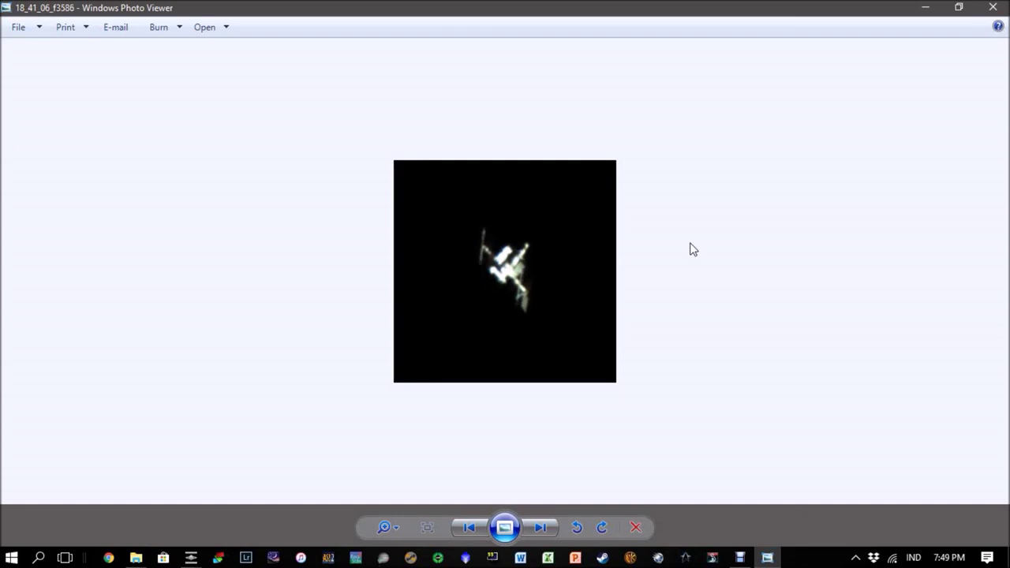
{"action": "key", "text": "Right"}
{"action": "key", "text": "Right"}
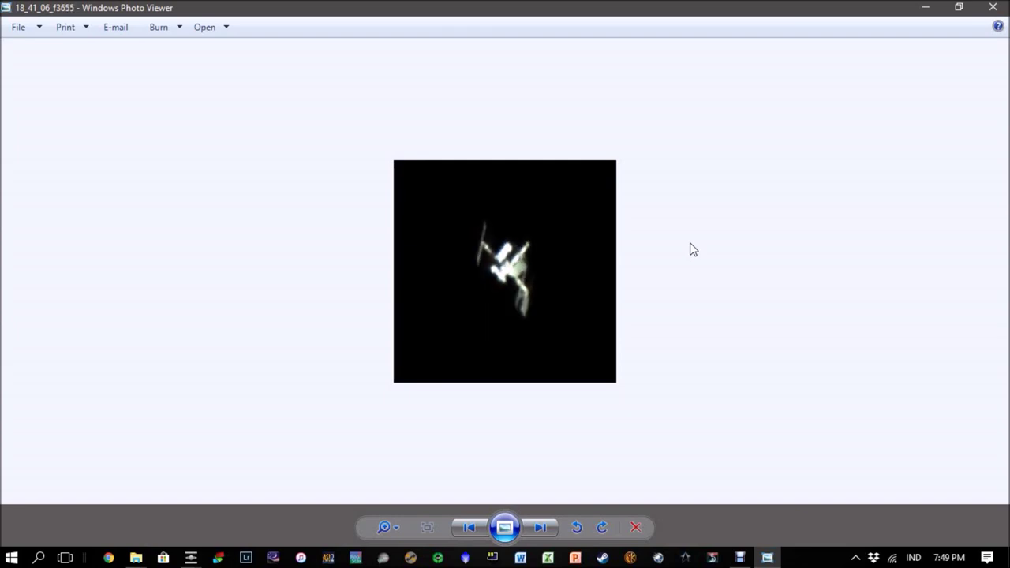
Step: Compare the last few frames, return to 18_41_06_f3586 and enlarge it to inspect the station's details
{"action": "key", "text": "Left"}
{"action": "key", "text": "Left"}
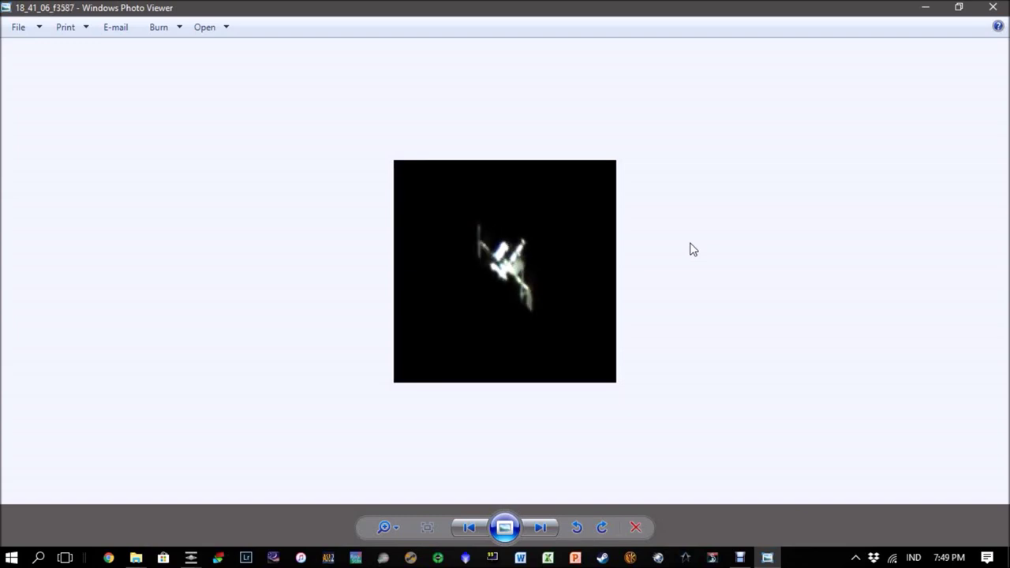
{"action": "key", "text": "Right"}
{"action": "key", "text": "Left"}
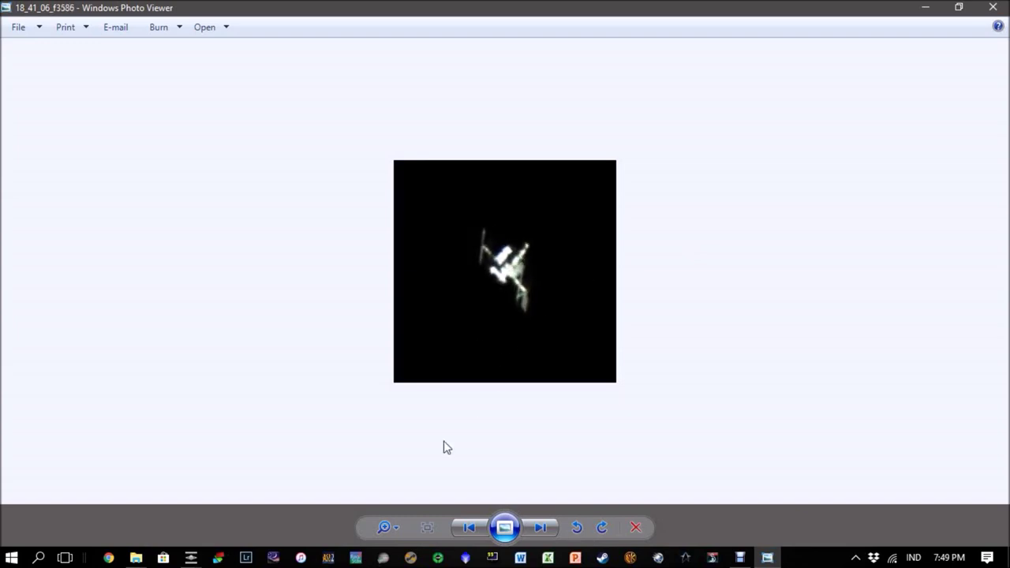
{"action": "left_click", "coordinate": [394, 526]}
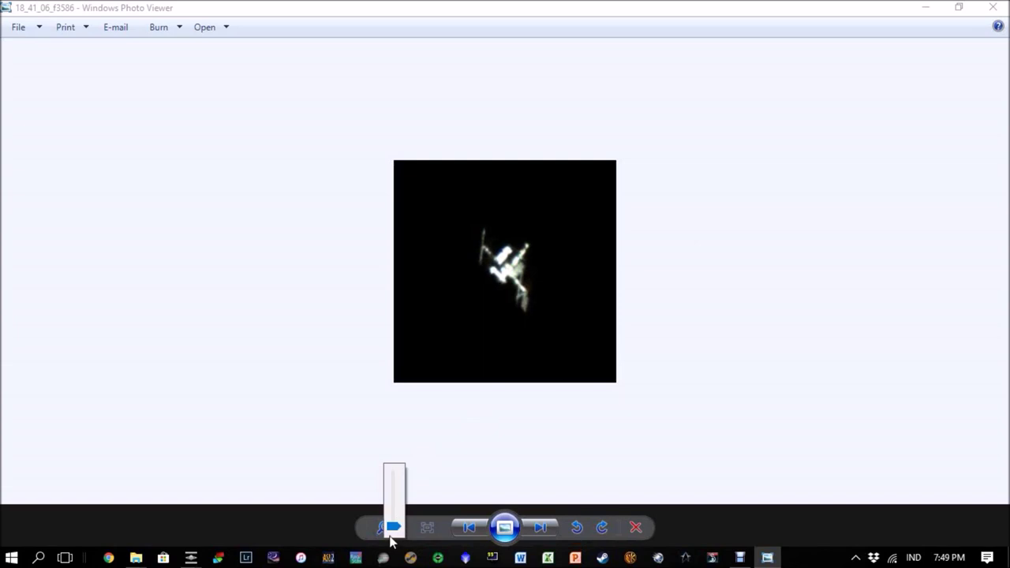
{"action": "left_click_drag", "start_coordinate": [394, 528], "coordinate": [389, 509]}
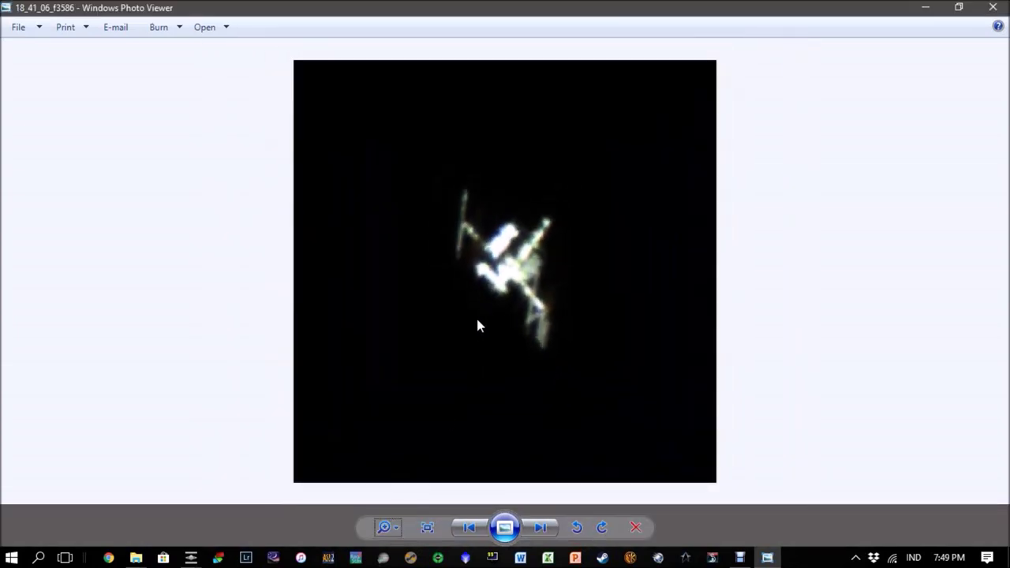